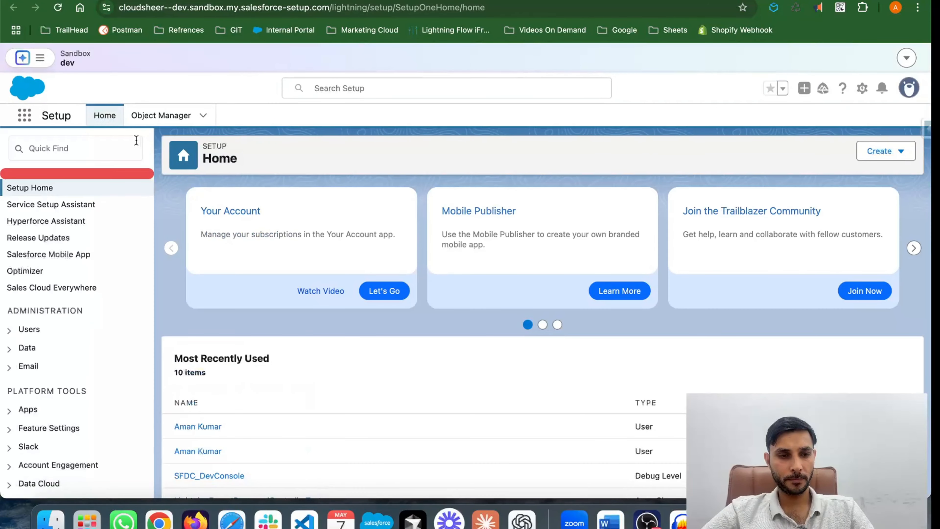
Step: Find "site" in Setup and open the All Sites page under Digital Experiences
click(130, 141)
text(site)
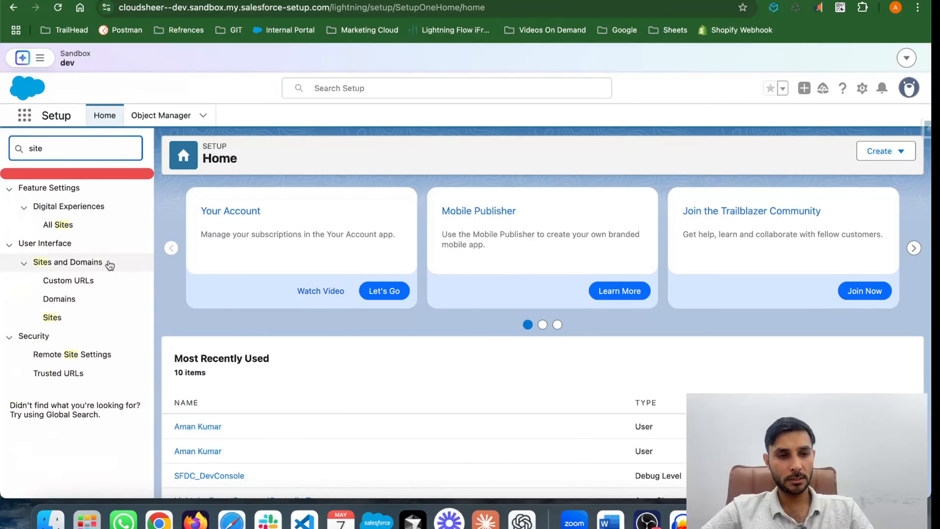
click(62, 224)
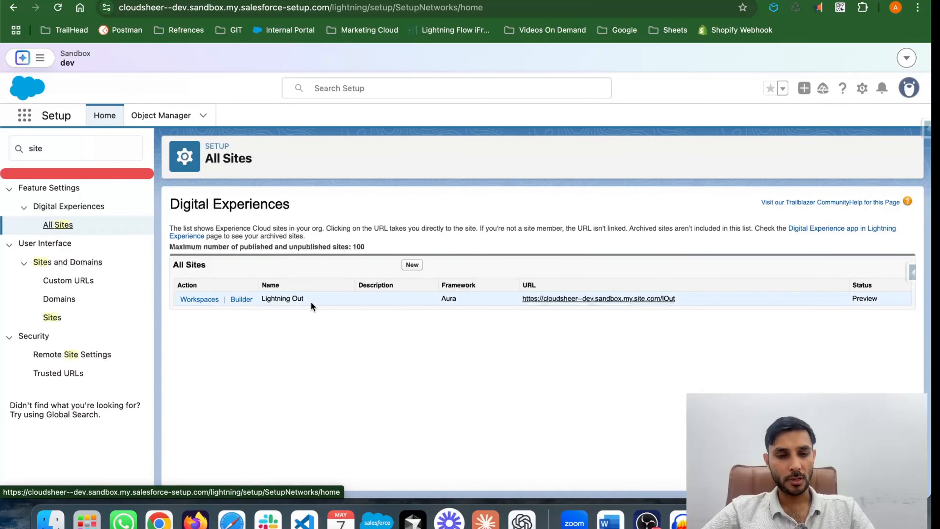
click(417, 267)
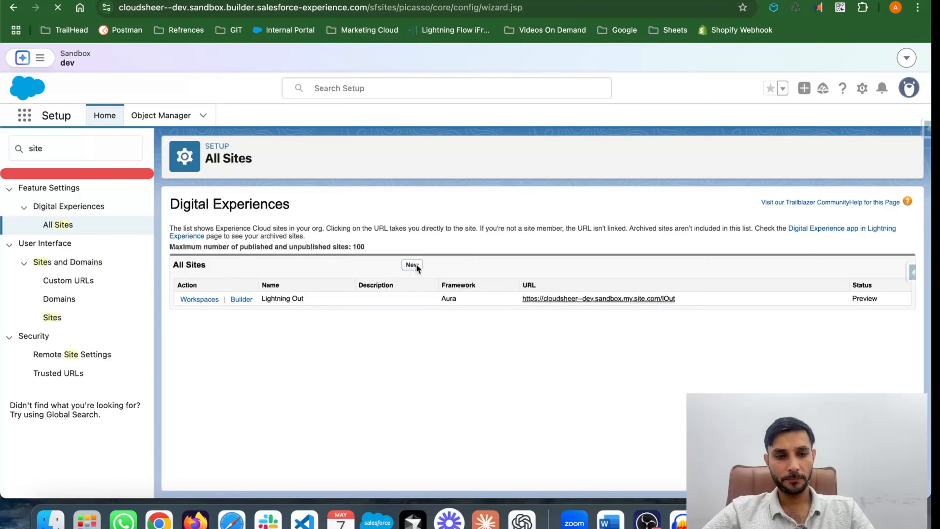
scroll(507, 328, down, 10)
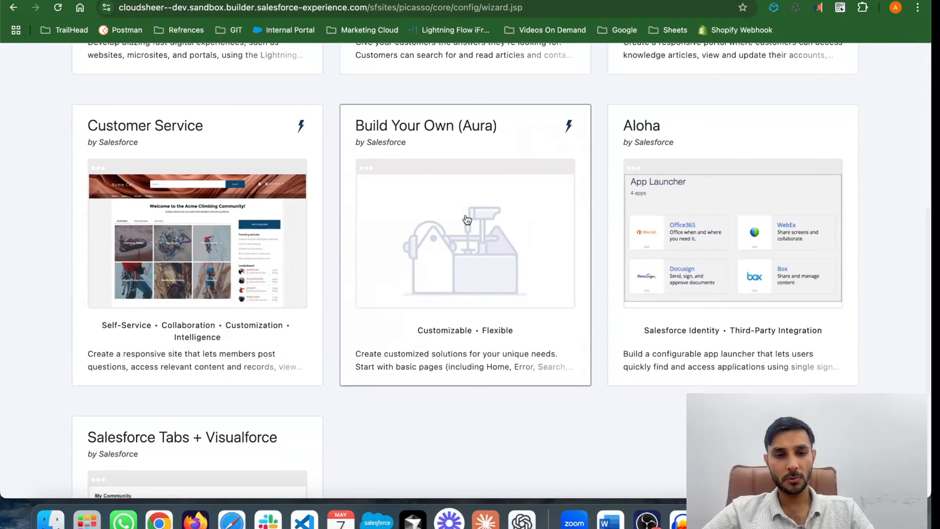
click(507, 328)
click(614, 192)
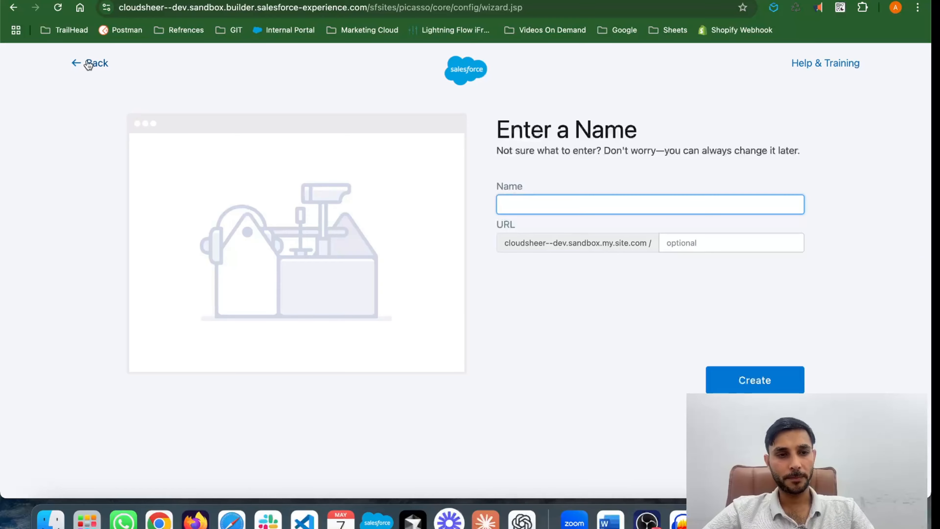
click(79, 63)
click(79, 64)
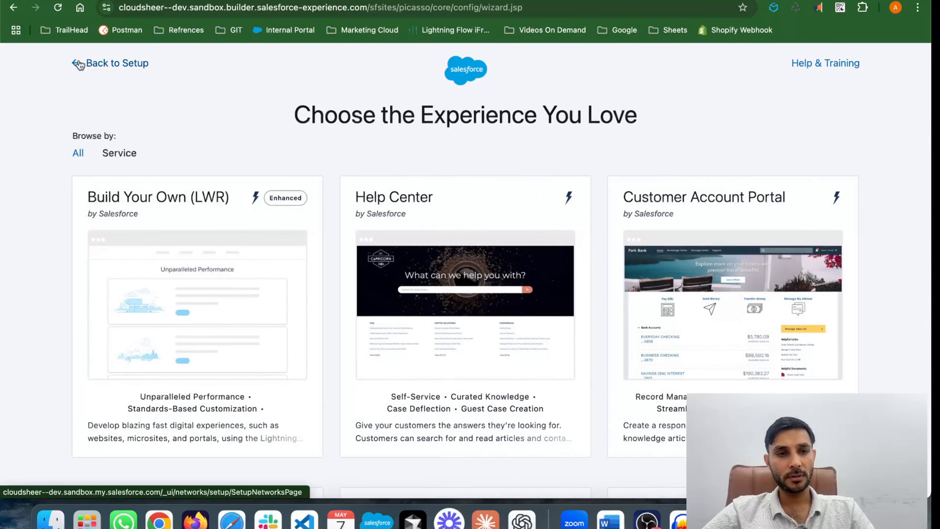
click(80, 64)
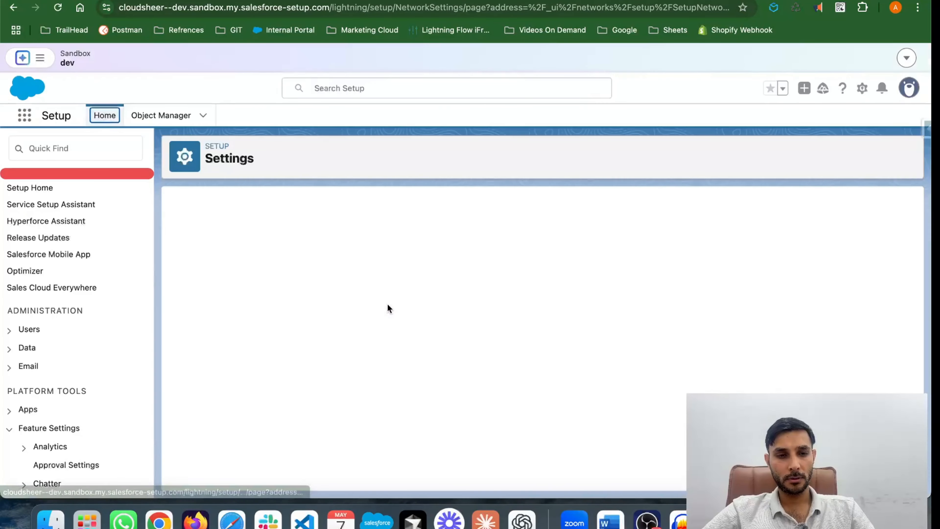
Step: Open the Lightning Out site in Experience Builder and bring up its general settings
click(241, 300)
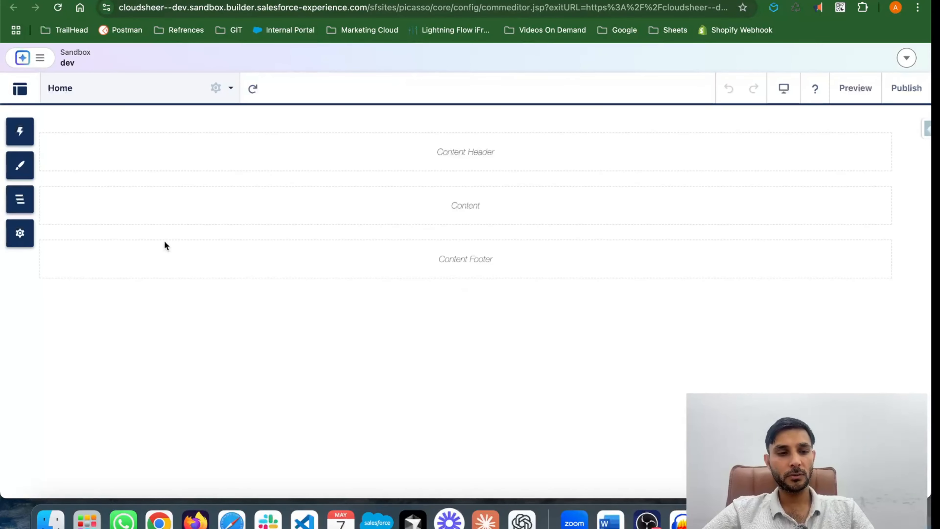
click(20, 233)
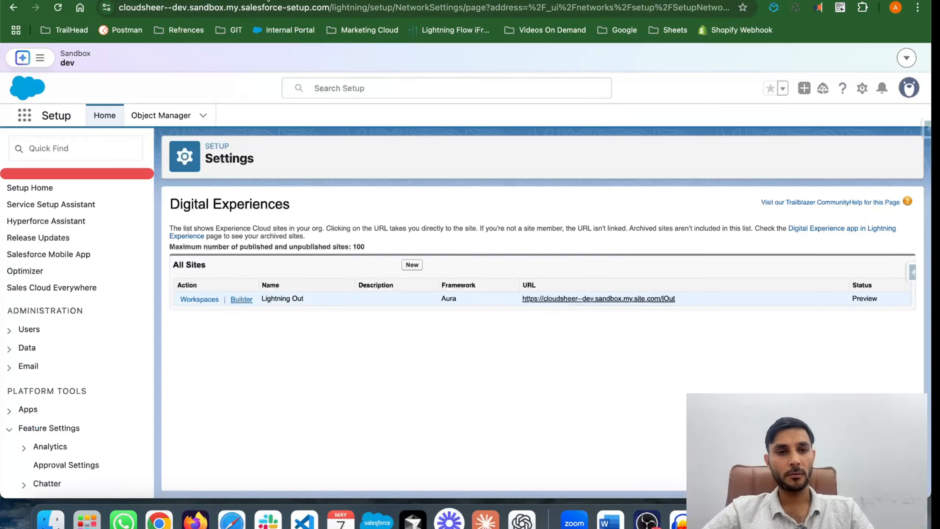
Step: Open the Flows list in a separate tab and review which profiles can run the Display Related Contacts flow
click(80, 148)
text(flow)
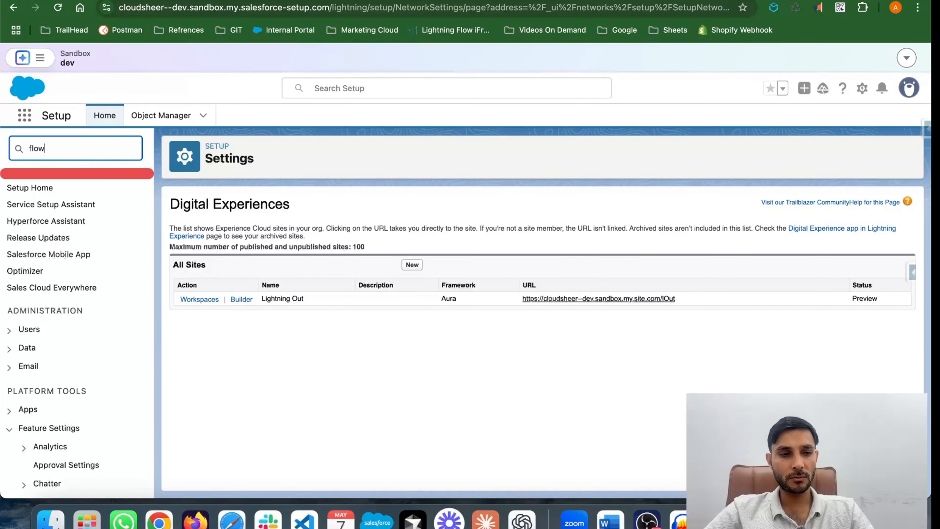
right_click(44, 281)
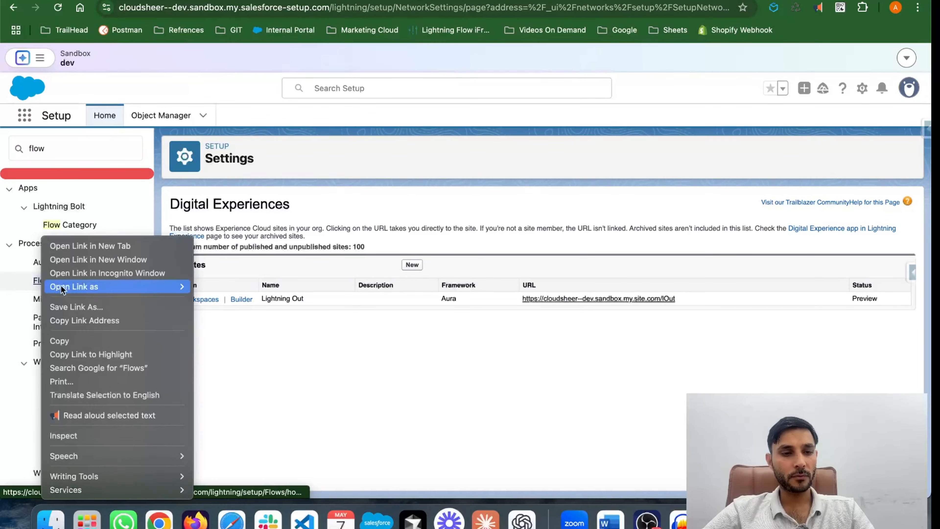
click(80, 246)
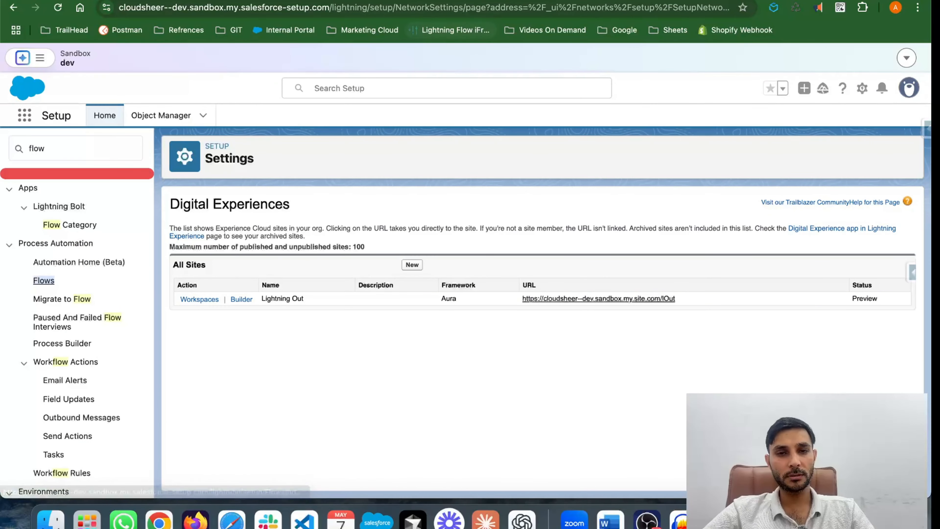
key(ctrl+Tab)
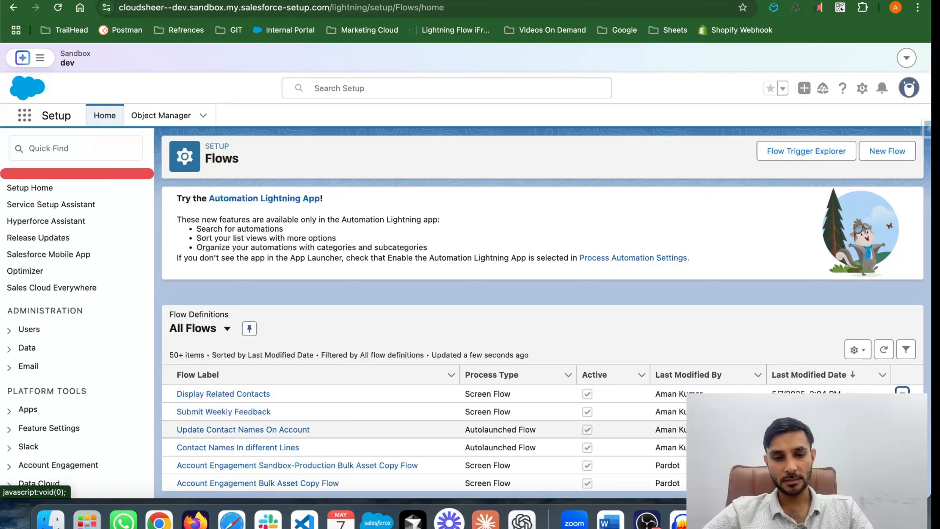
click(313, 293)
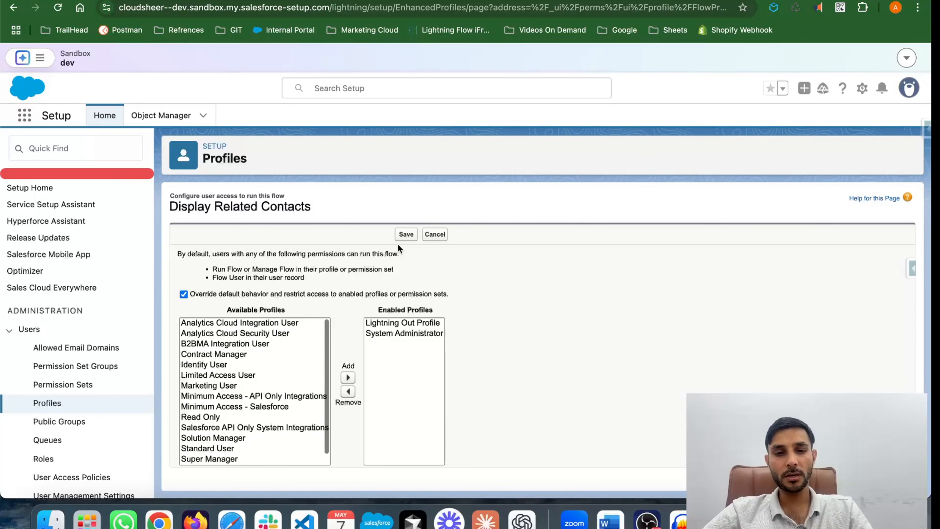
click(437, 234)
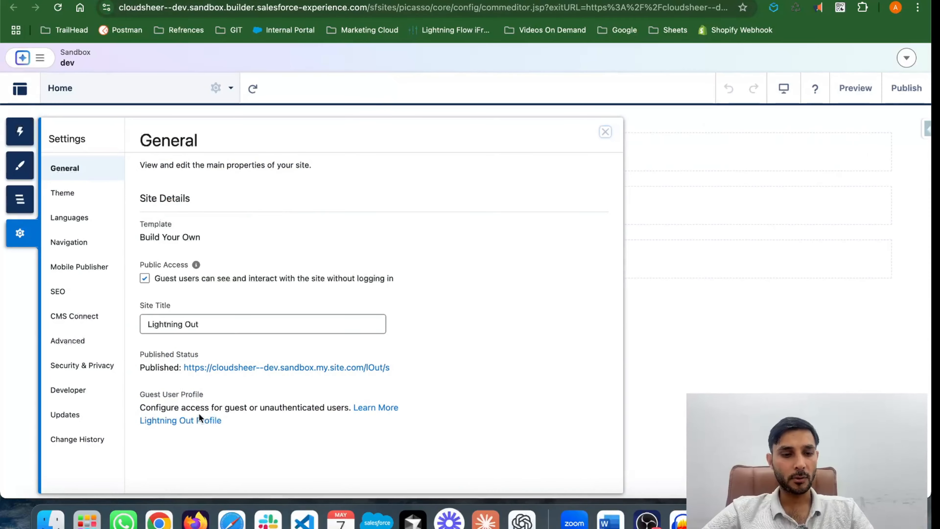
Step: Review the Flow Access settings of the Lightning Out site's guest user profile, closing the editor without changes
click(199, 421)
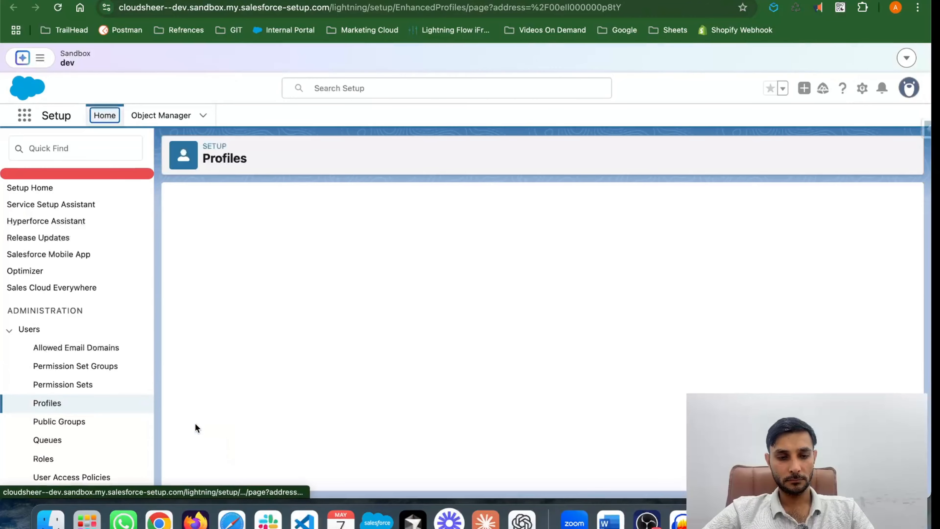
scroll(387, 397, down, 3)
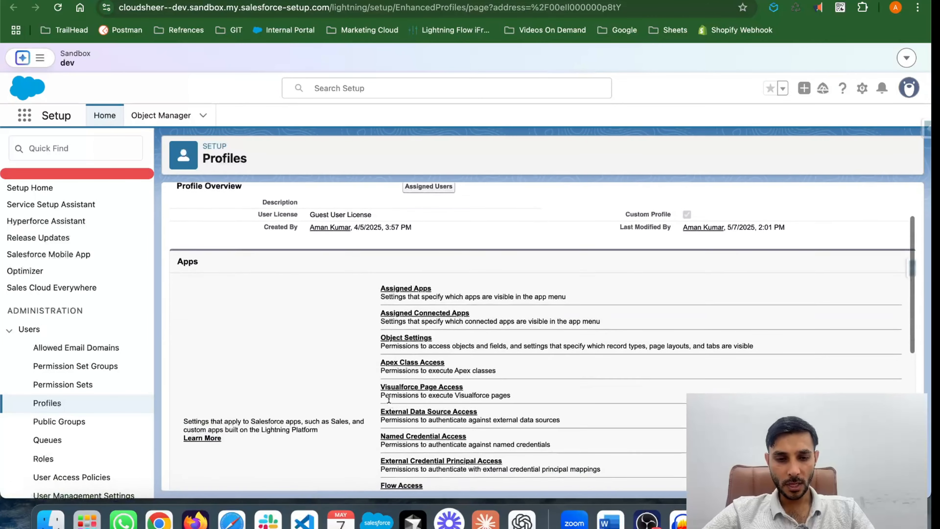
click(400, 429)
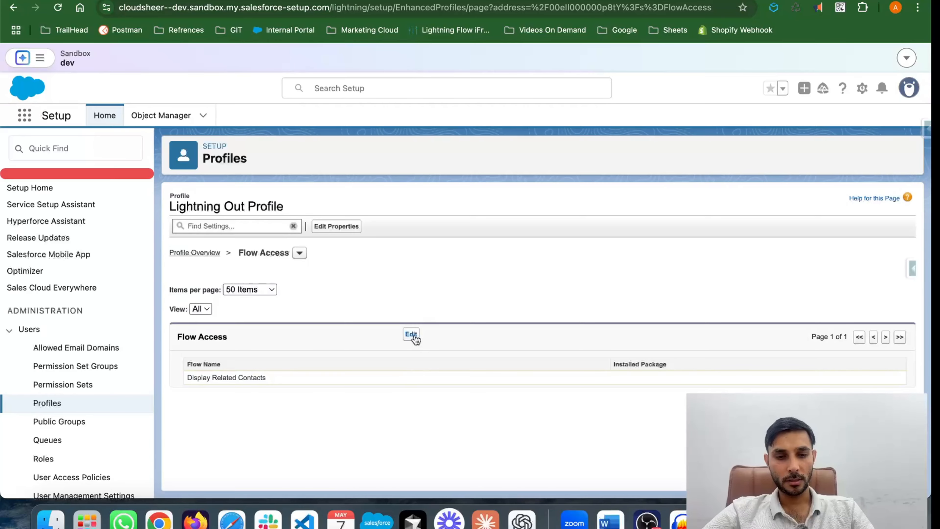
click(411, 333)
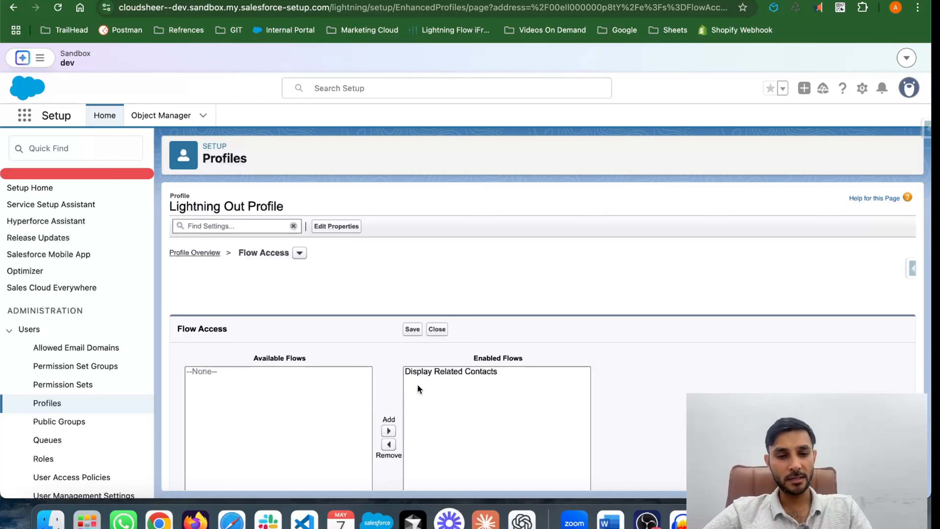
click(437, 329)
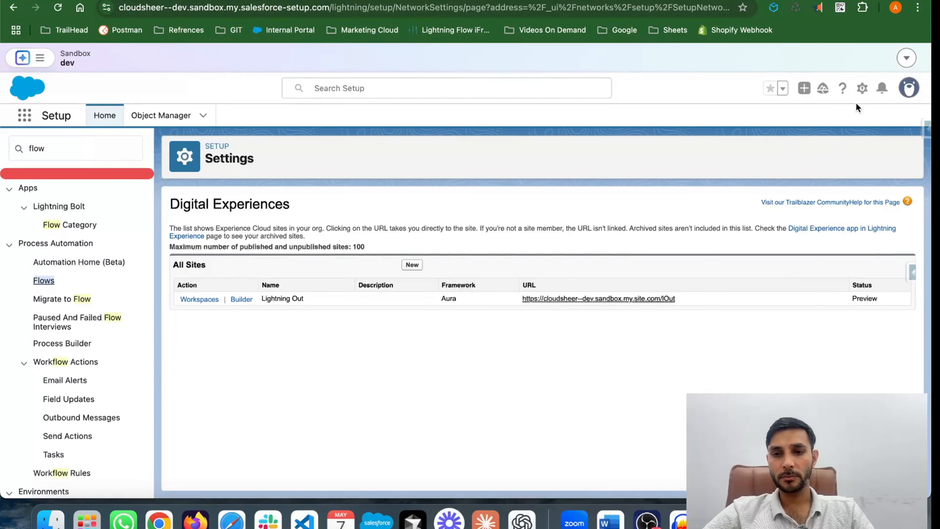
Step: Open the Developer Console from the Salesforce Setup page
click(863, 88)
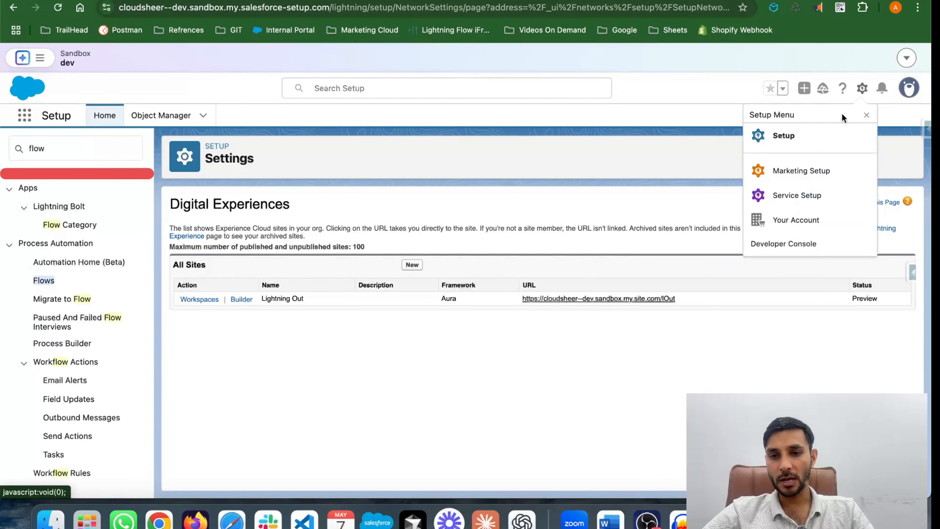
click(784, 242)
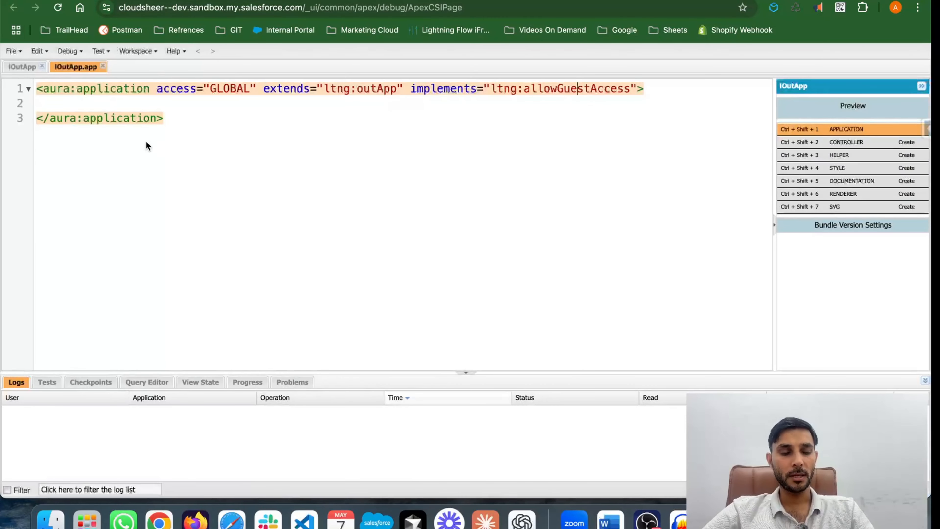
click(14, 52)
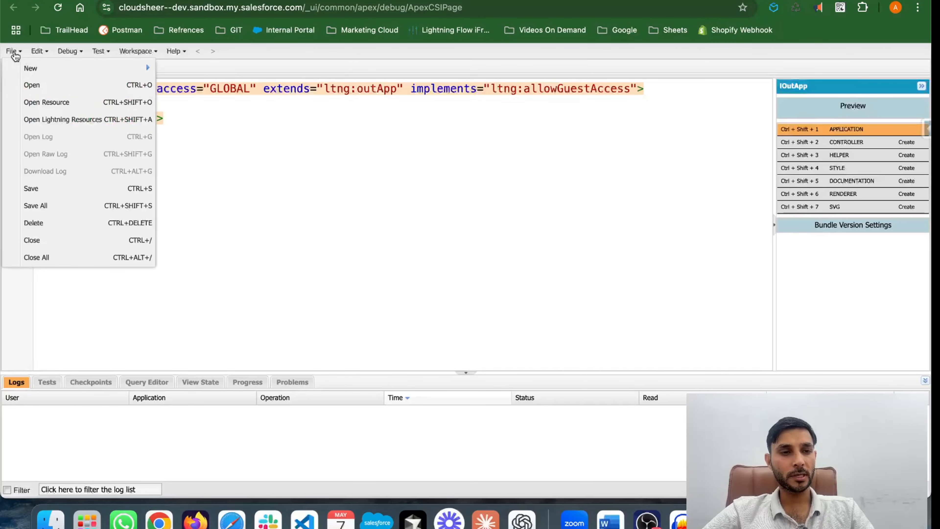
mouse_move(32, 69)
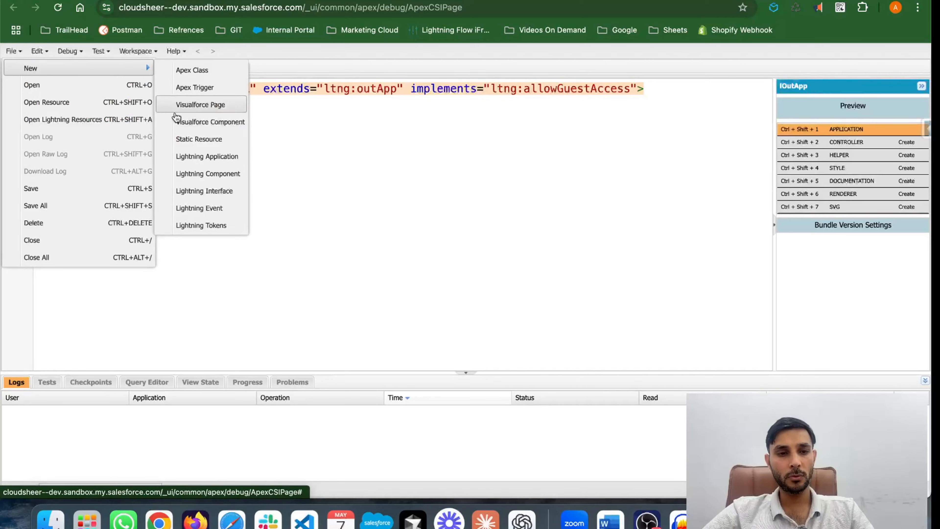
click(189, 165)
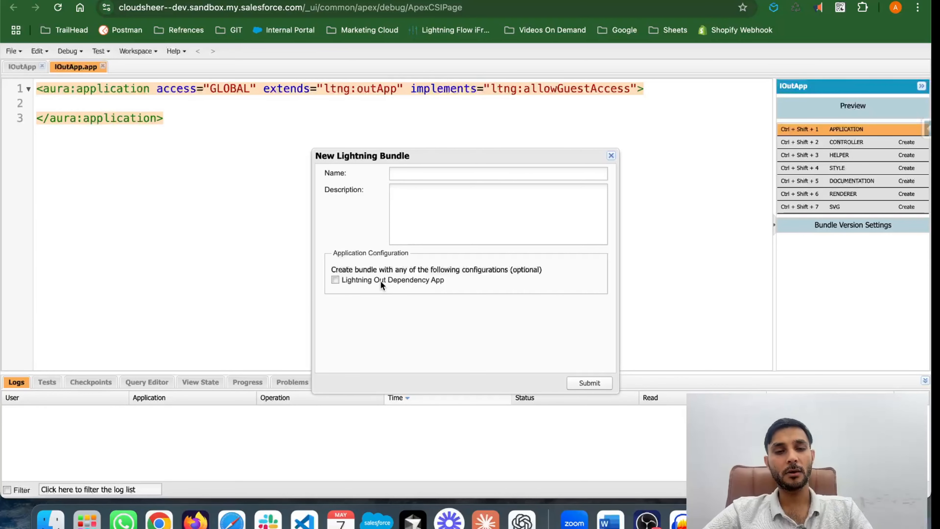
click(610, 155)
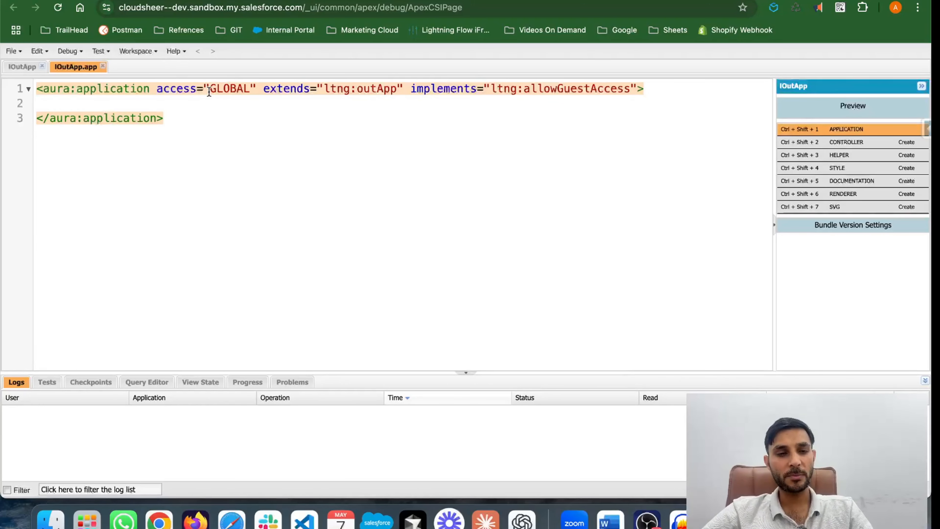
Step: Examine the access, extends and implements attributes of the aura:application tag in lOutApp.app
double_click(221, 90)
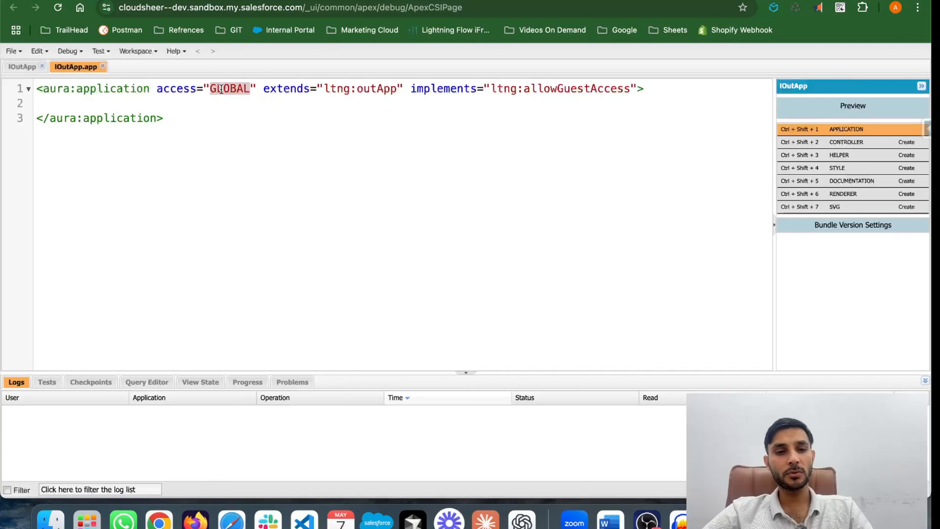
double_click(281, 91)
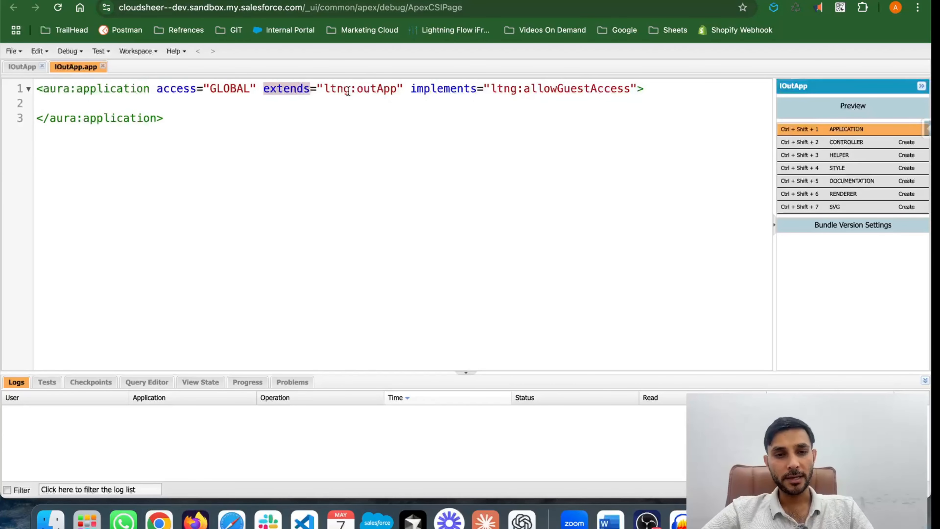
double_click(377, 88)
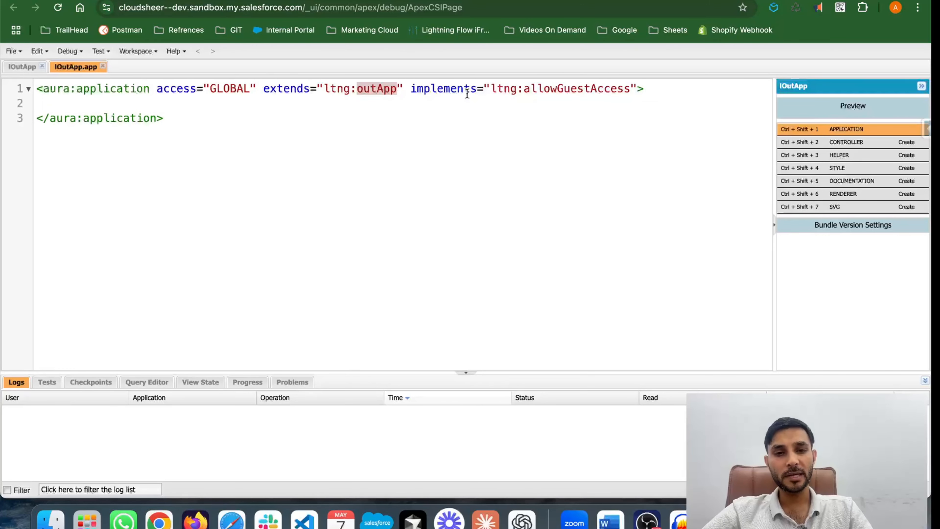
double_click(562, 89)
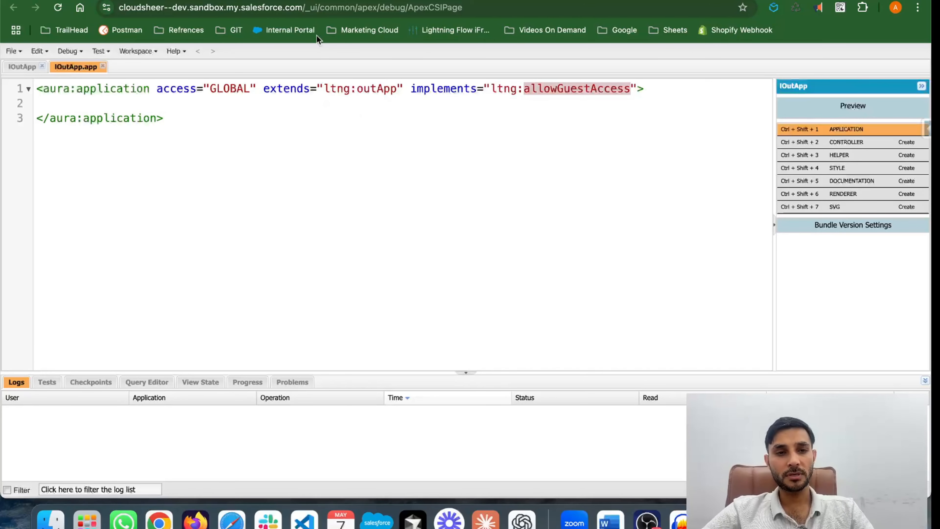
Step: Return to Setup, find "cors", open the CORS page and examine the origin in the Allowed Origins List
click(140, 1)
click(92, 148)
key(super+a)
text(cors)
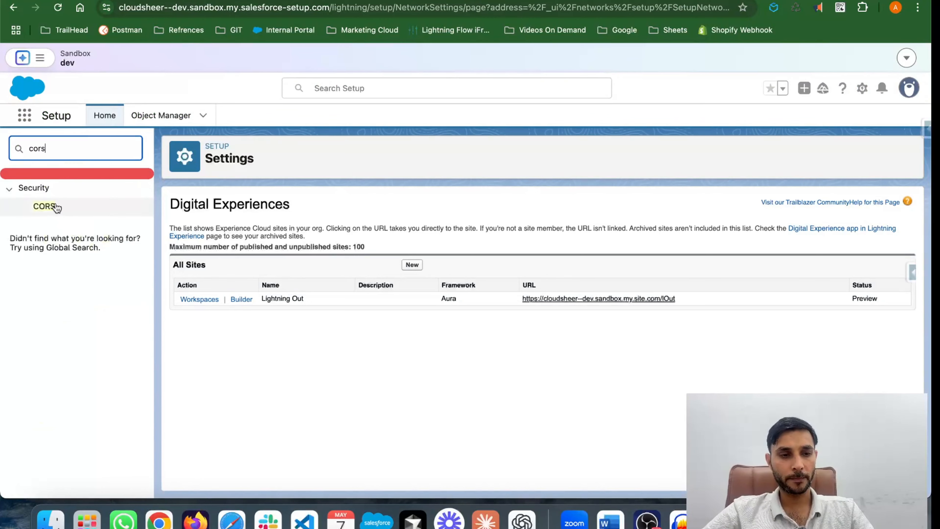
click(51, 207)
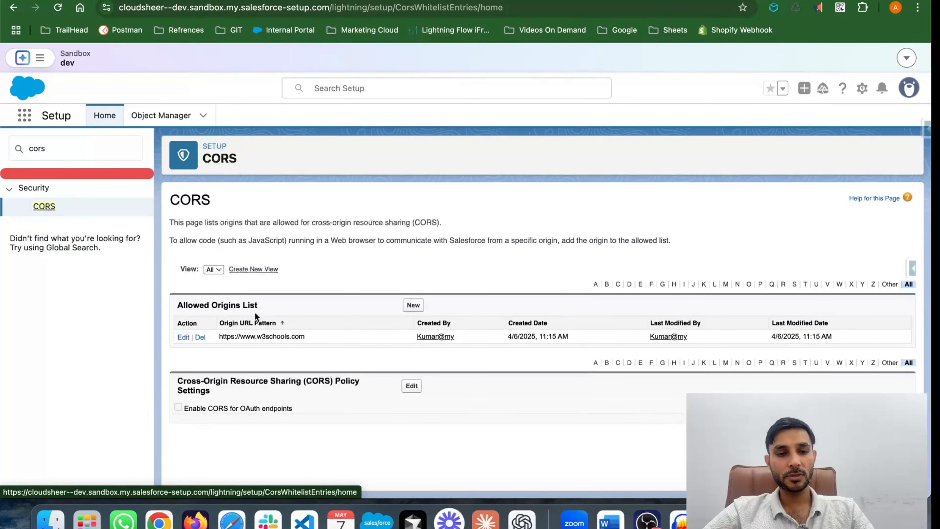
drag(308, 336, 219, 333)
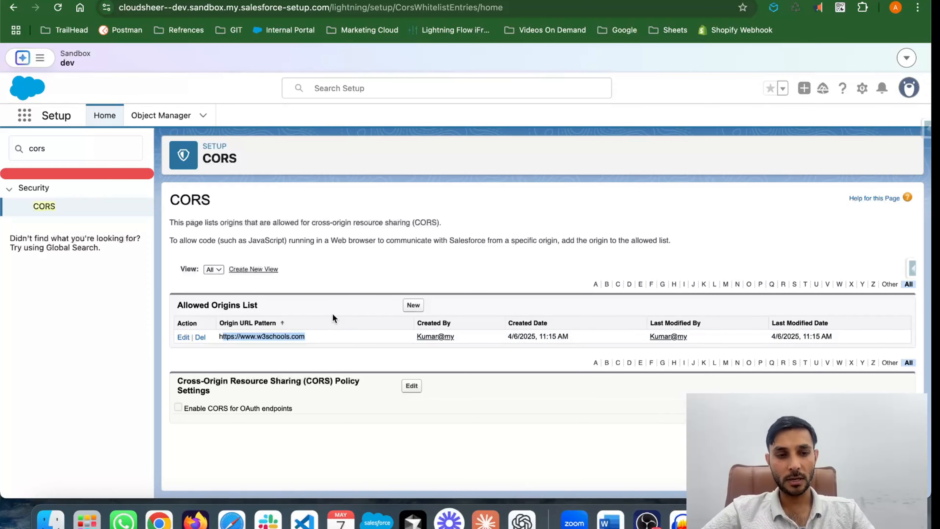
click(412, 195)
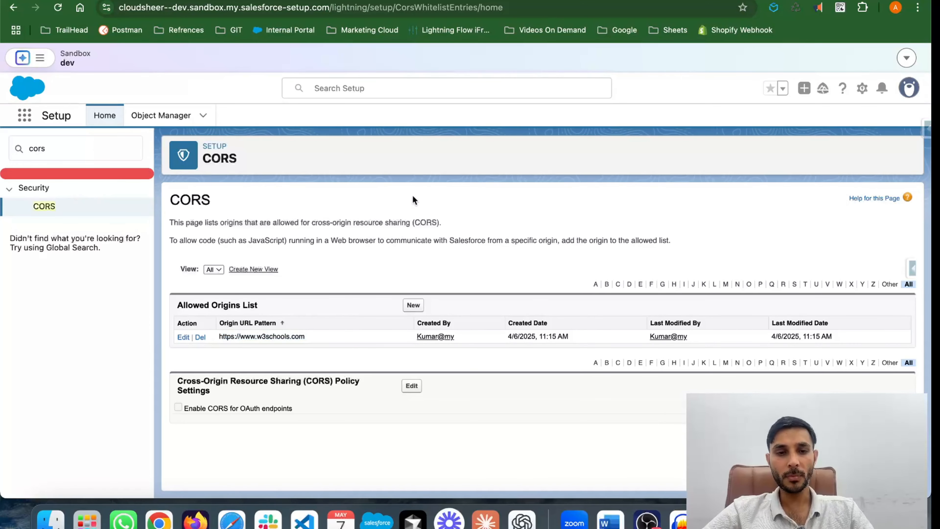
Step: Open a new incognito window and load w3schools.com
click(918, 9)
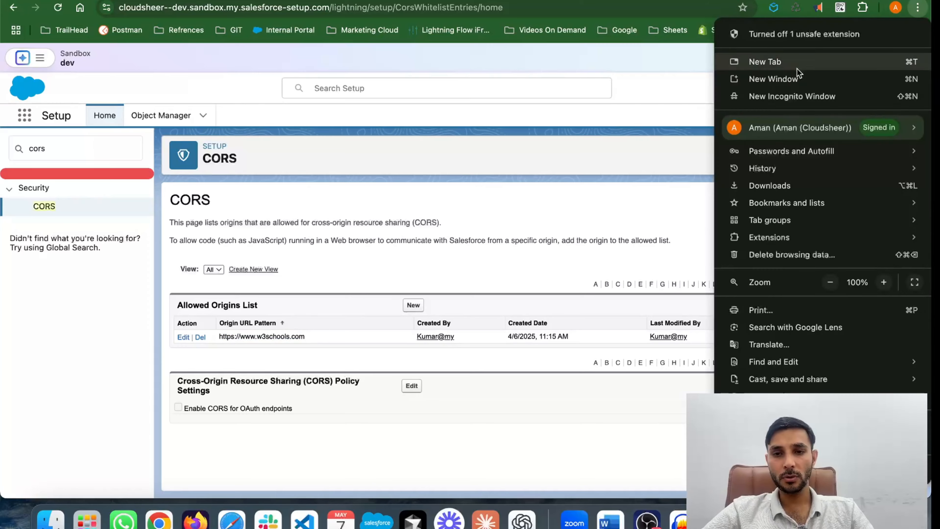
click(783, 94)
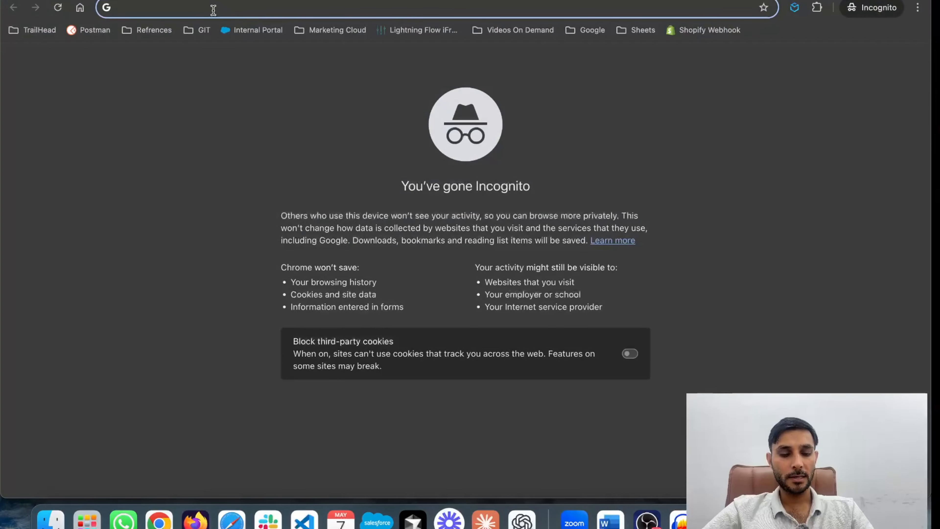
text(w3schools.com)
key(Return)
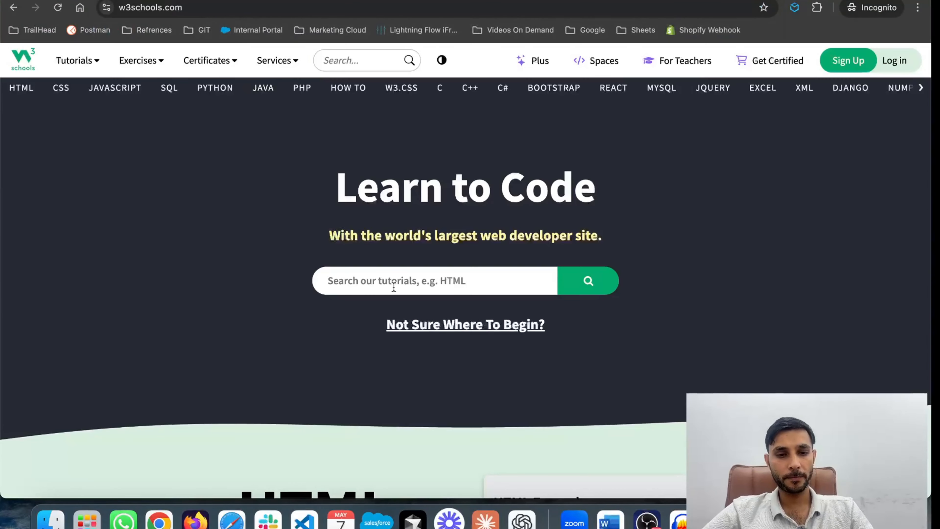
Step: Open the HTML example in the Tryit editor and replace its code with the copied Lightning Out page for the Display_Related_Contacts flow
scroll(392, 287, down, 10)
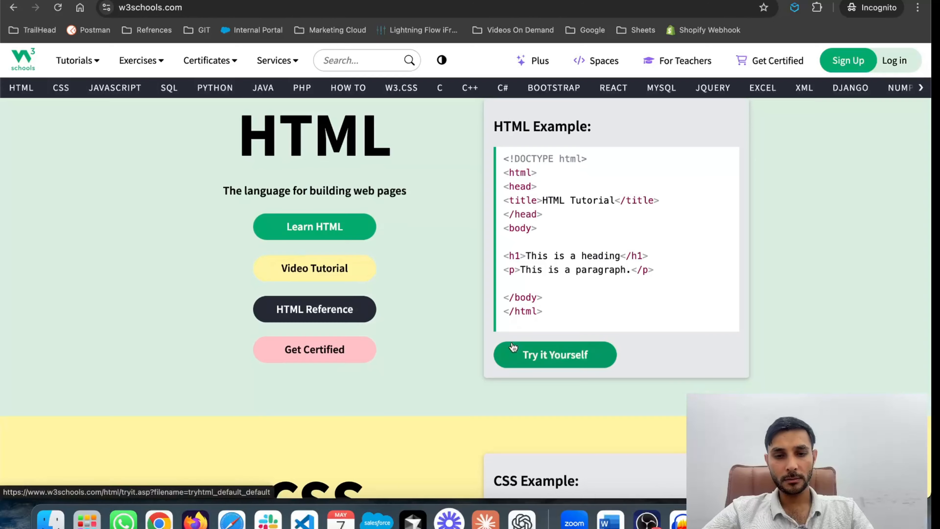
click(509, 354)
key(super+a)
key(super+v)
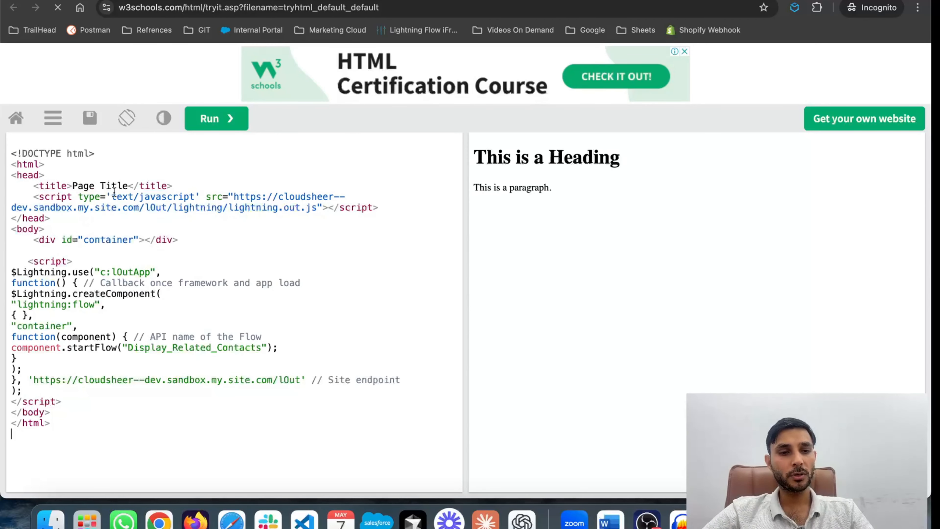
Step: Examine the site URL, container div, c:lOutApp reference, startFlow call with its flow API name, and site endpoint in the Lightning Out code
drag(233, 196, 166, 208)
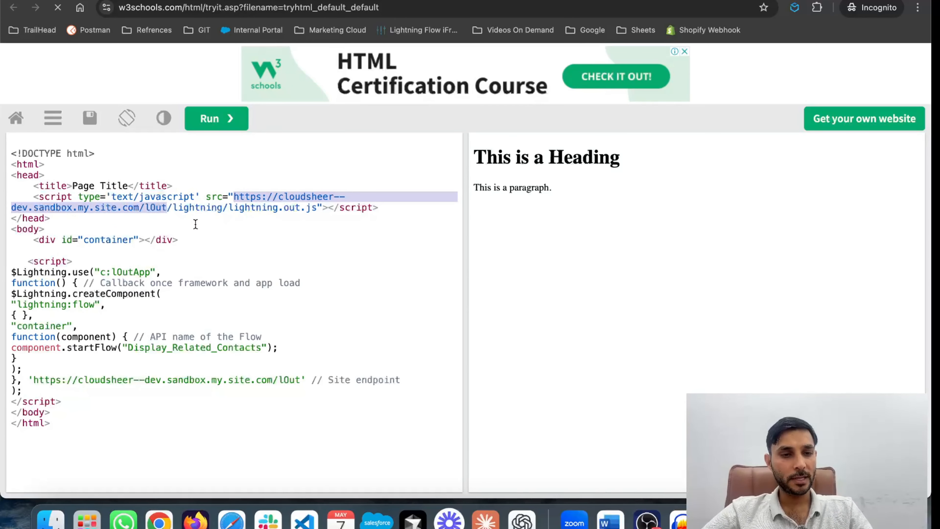
click(98, 239)
double_click(98, 240)
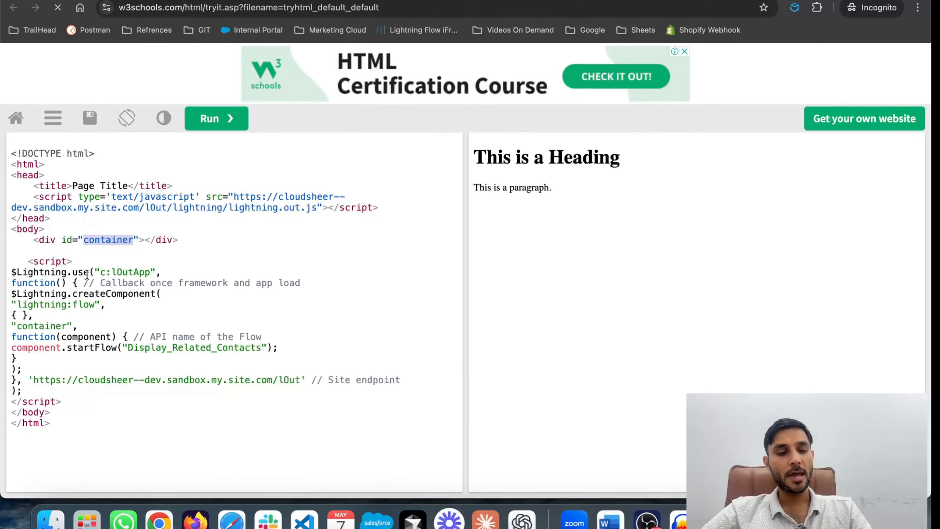
double_click(123, 272)
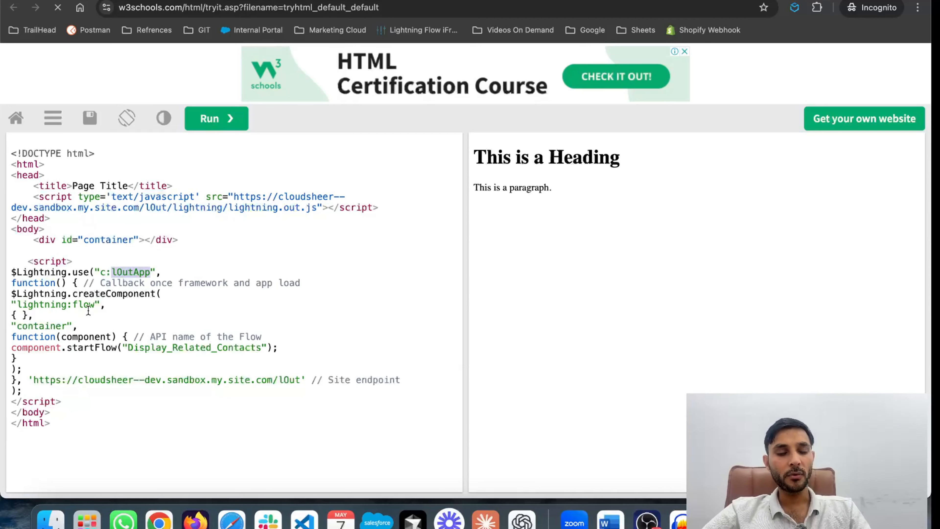
click(41, 326)
double_click(41, 326)
double_click(108, 240)
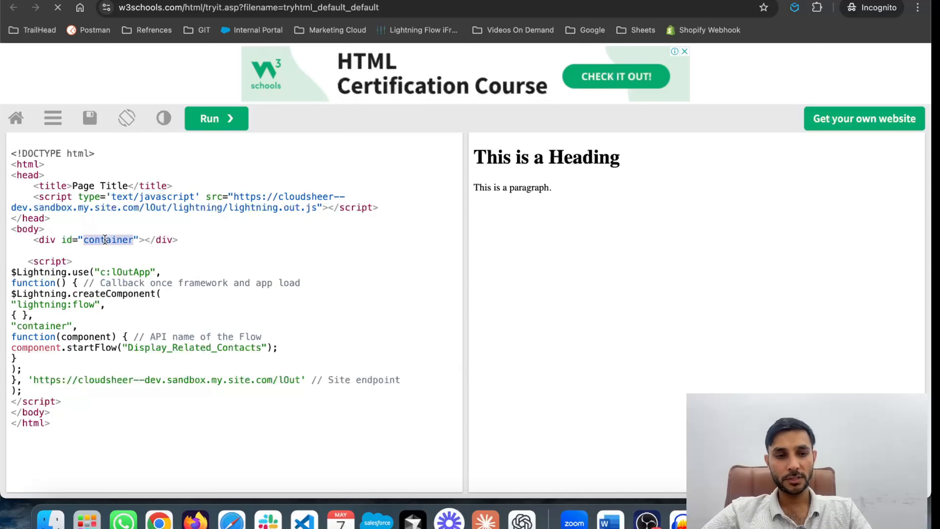
double_click(82, 348)
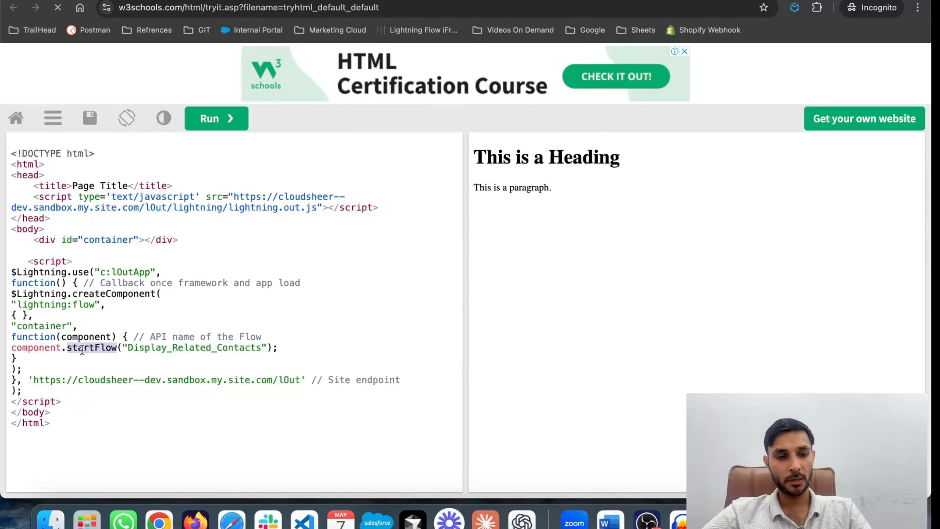
double_click(174, 348)
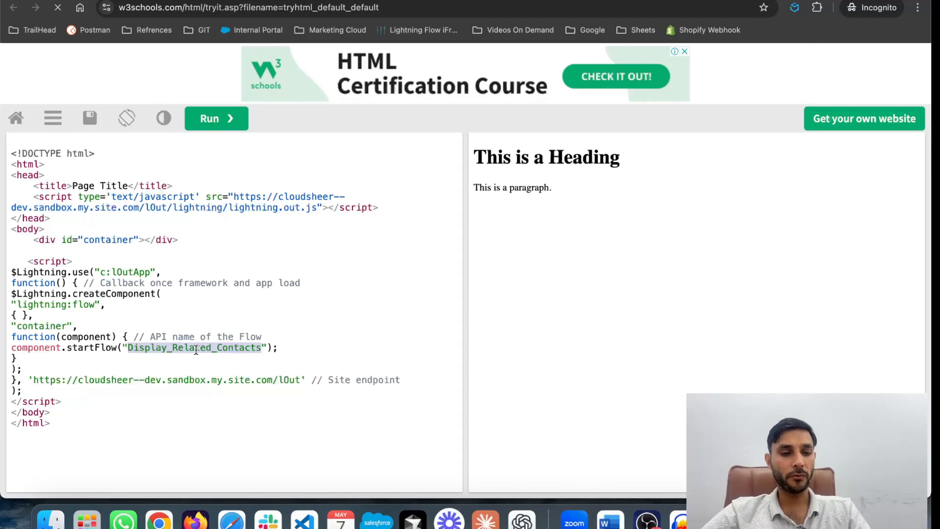
drag(33, 379, 300, 380)
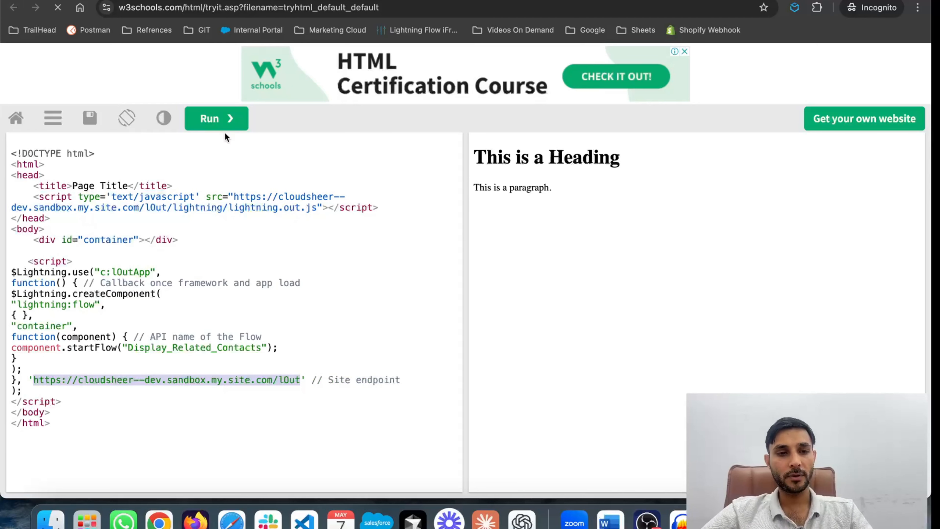
Step: Run the Lightning Out page and test the embedded flow by going to its second screen and back to the first
click(223, 120)
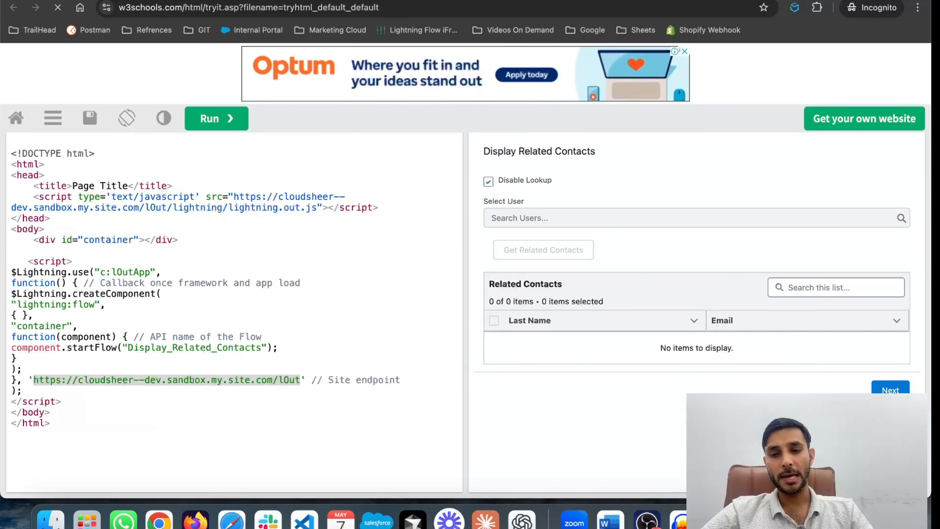
click(881, 391)
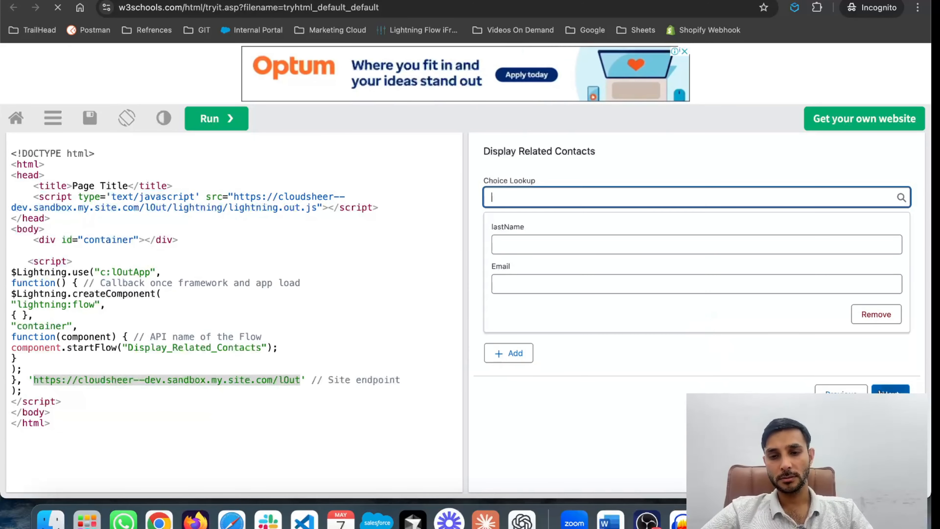
click(837, 391)
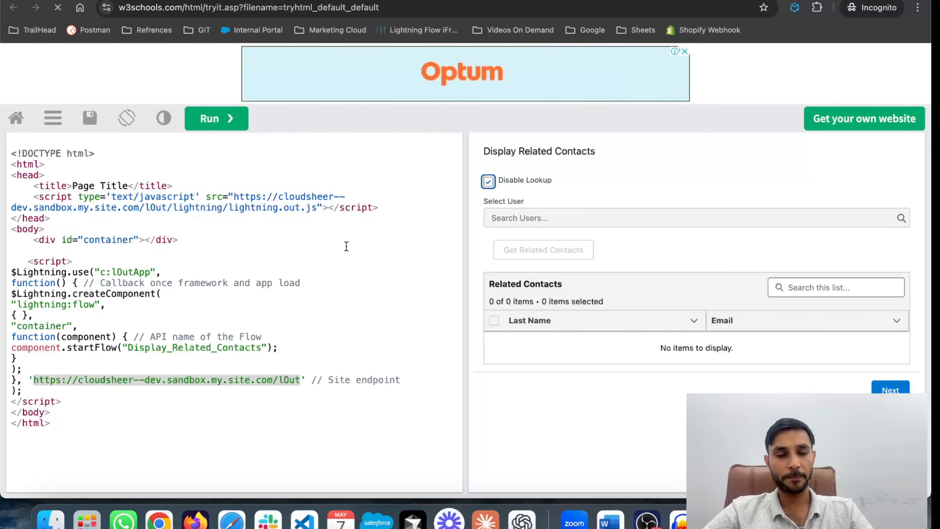
Step: Switch through the Salesforce window to the full-screen presentation and advance from the Summary slide to the closing slide
key(ctrl+Up)
click(326, 314)
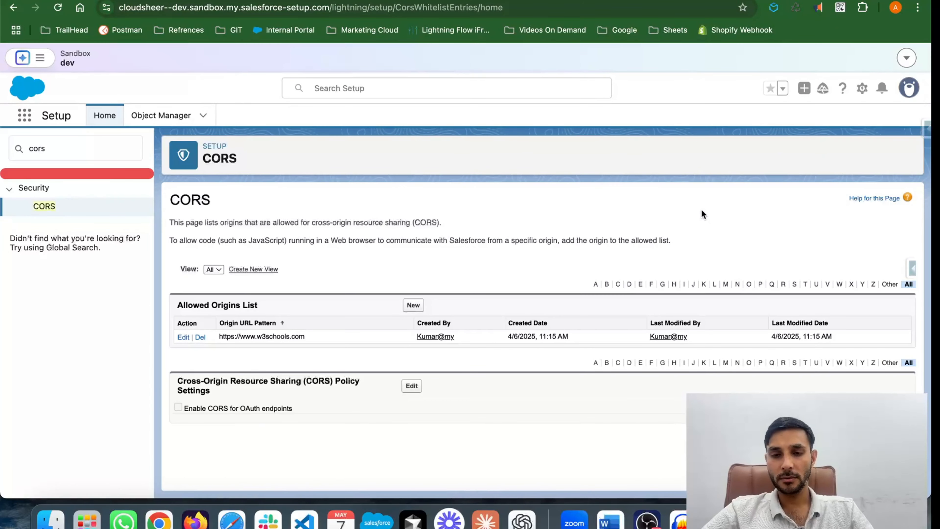
key(ctrl+Right)
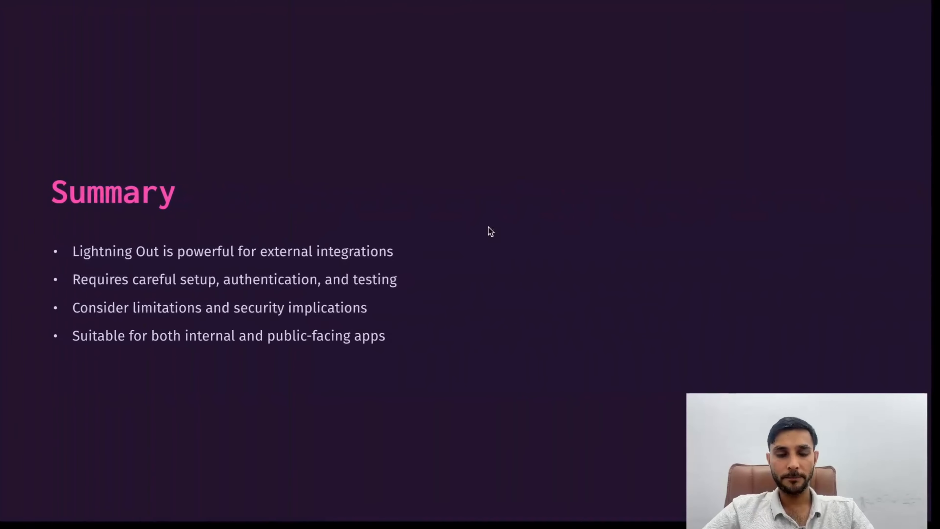
key(Right)
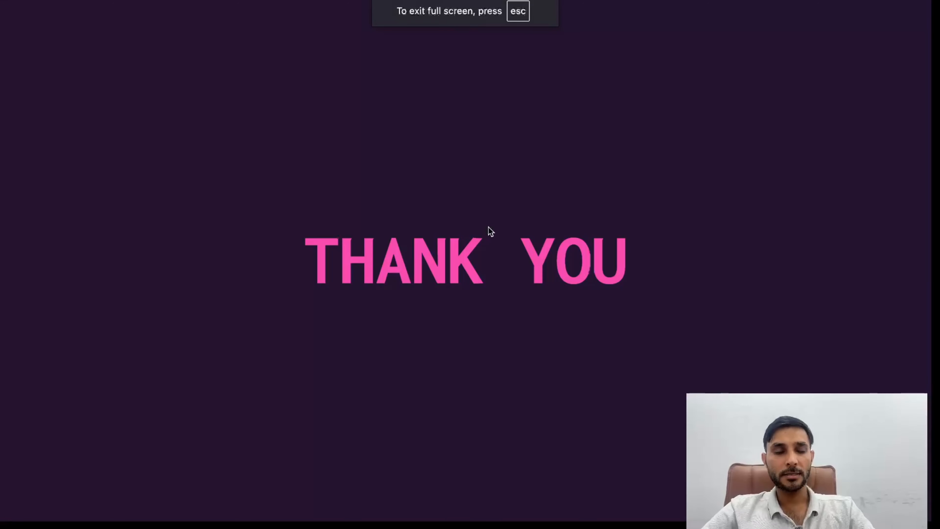